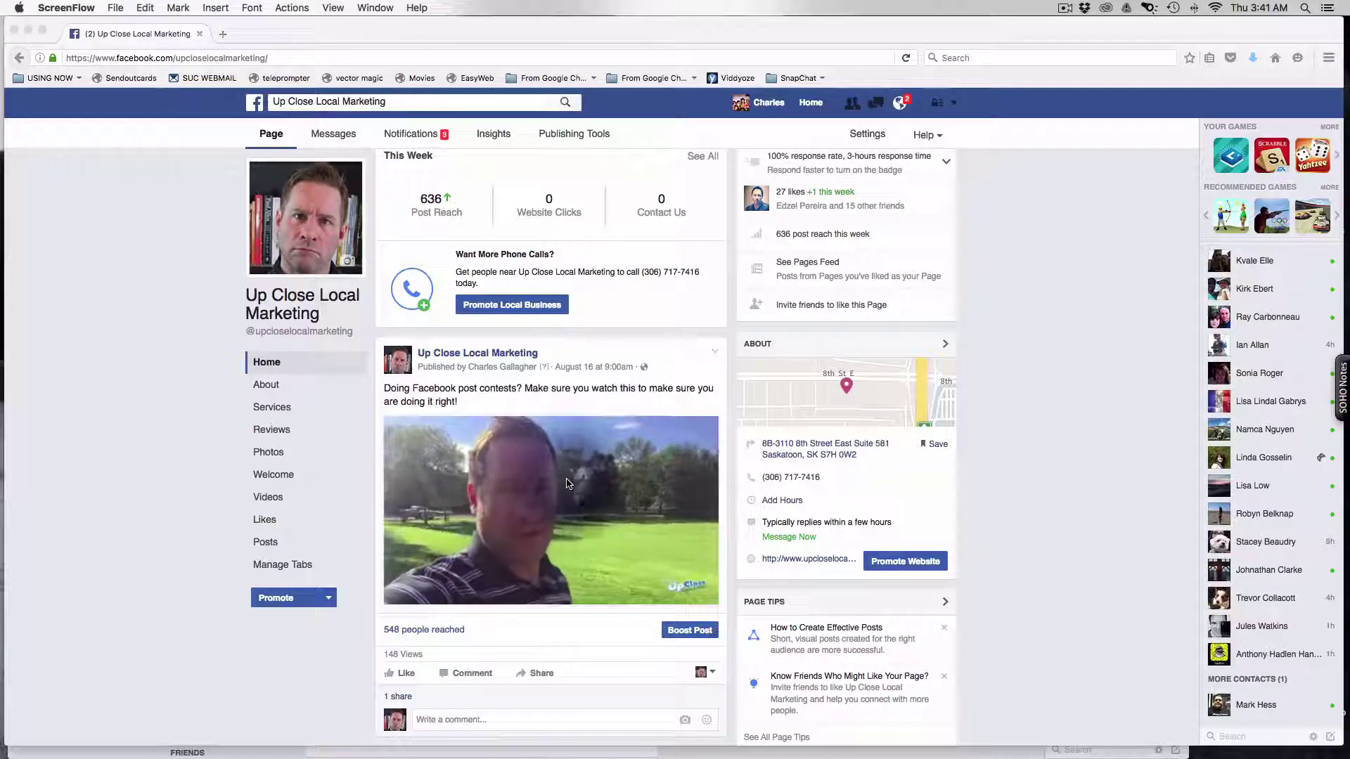
Bring up the Embed Video dialog for the contest video post via its options menu
left_click(716, 356)
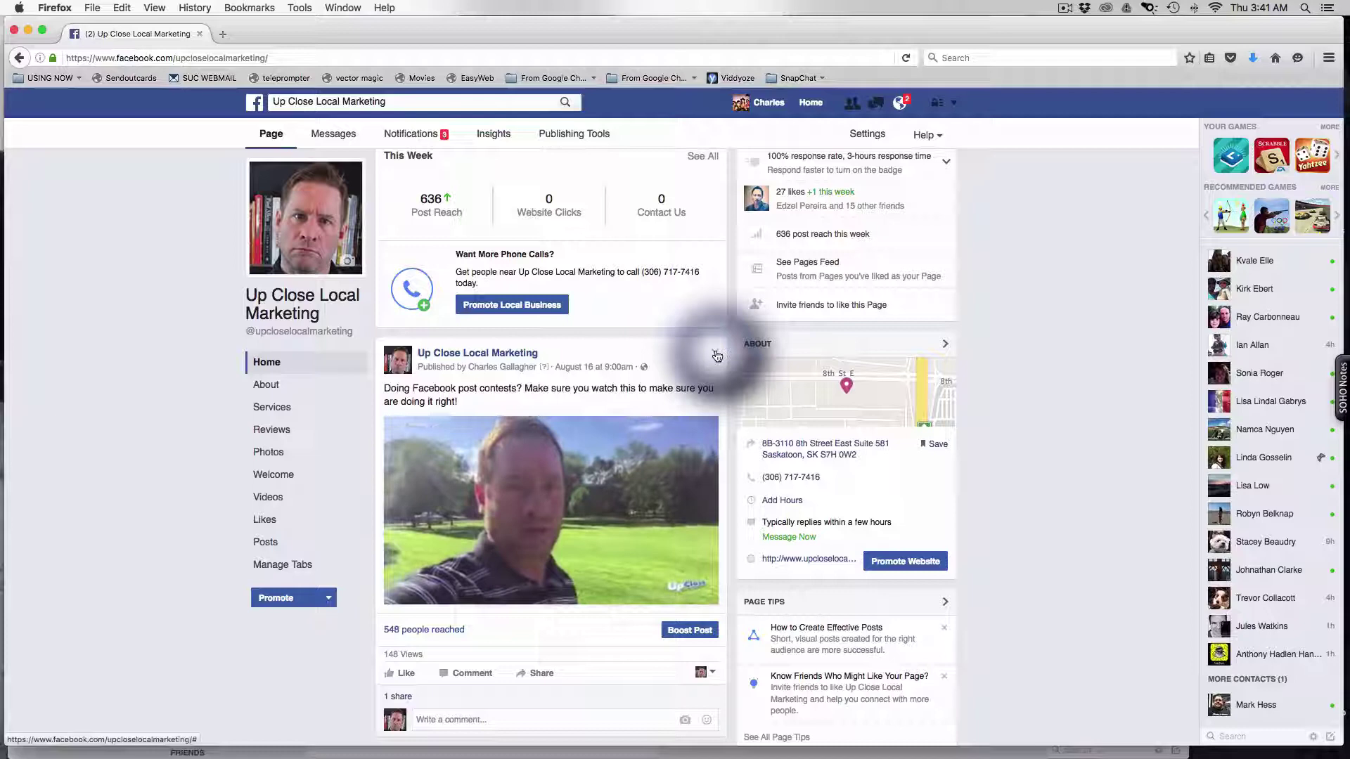
left_click(716, 356)
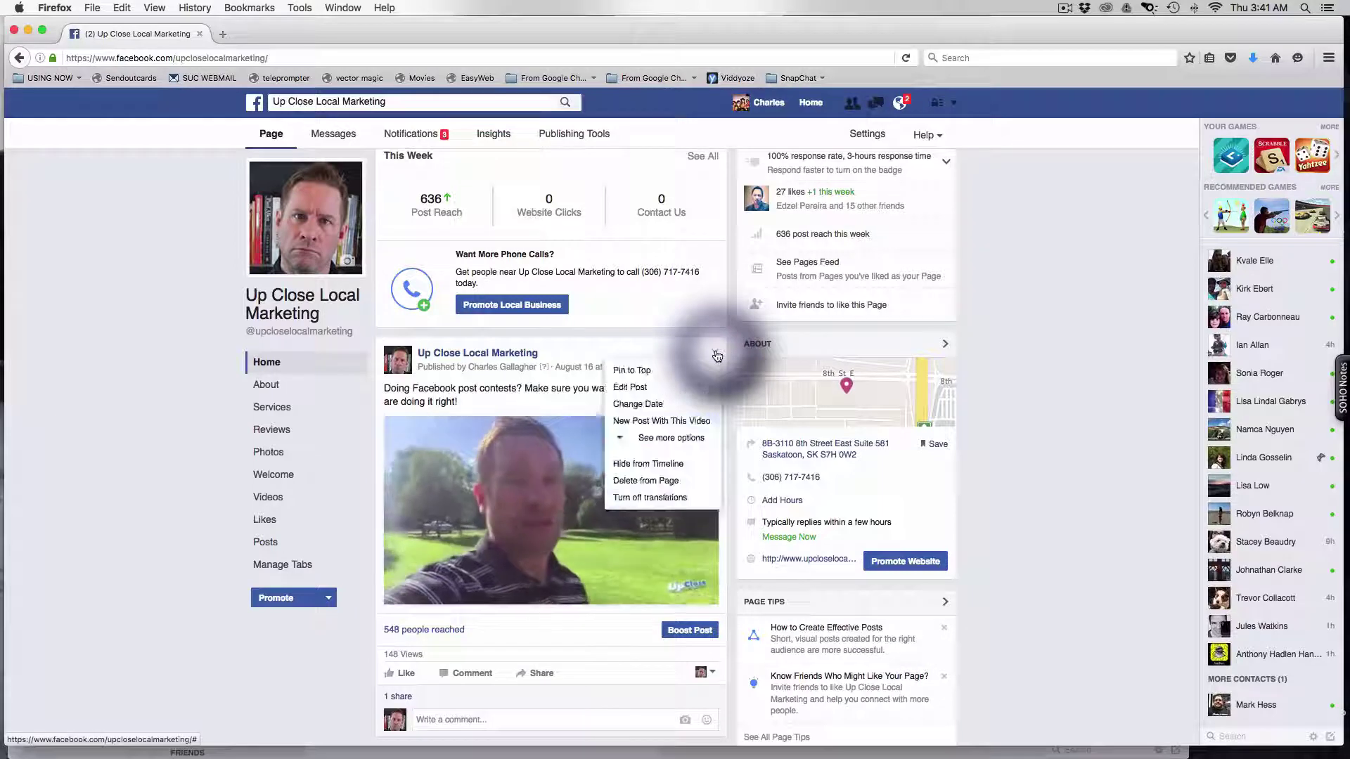
left_click(646, 438)
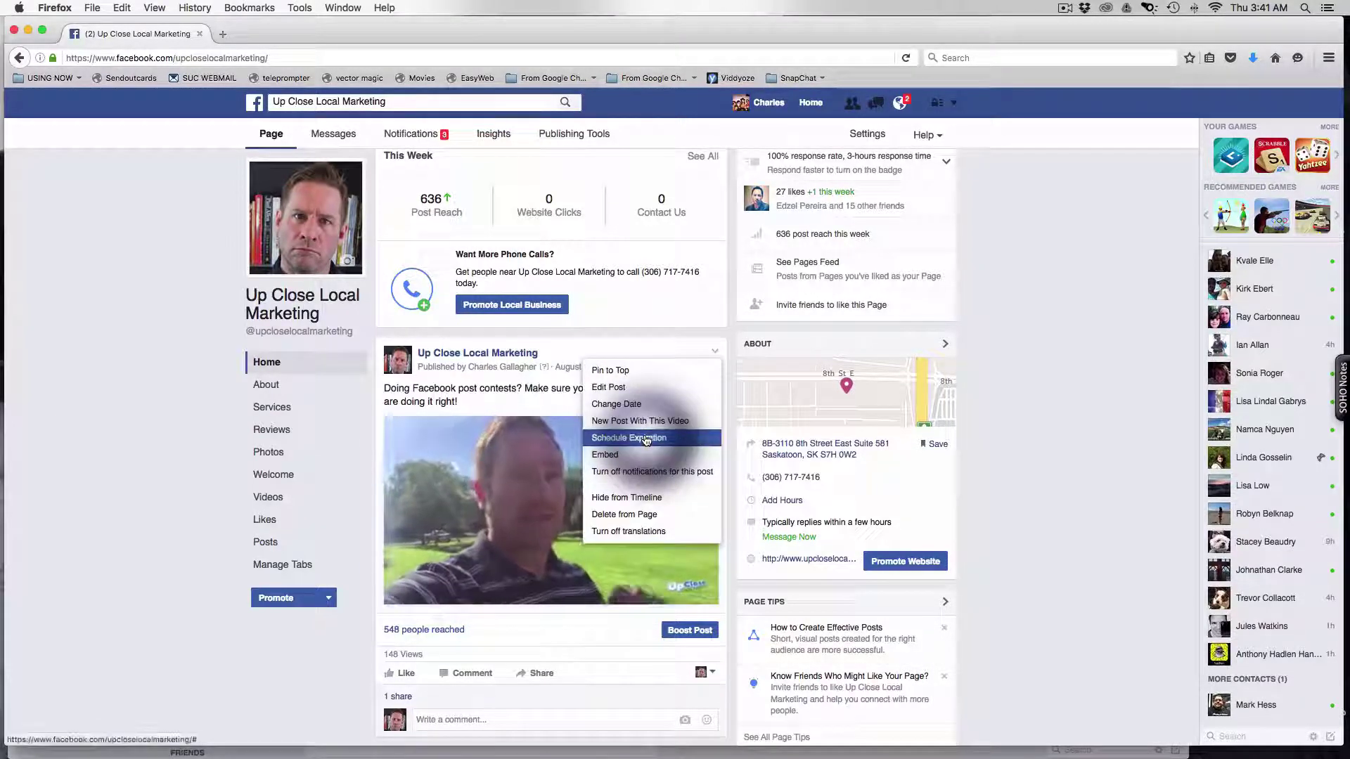
left_click(602, 454)
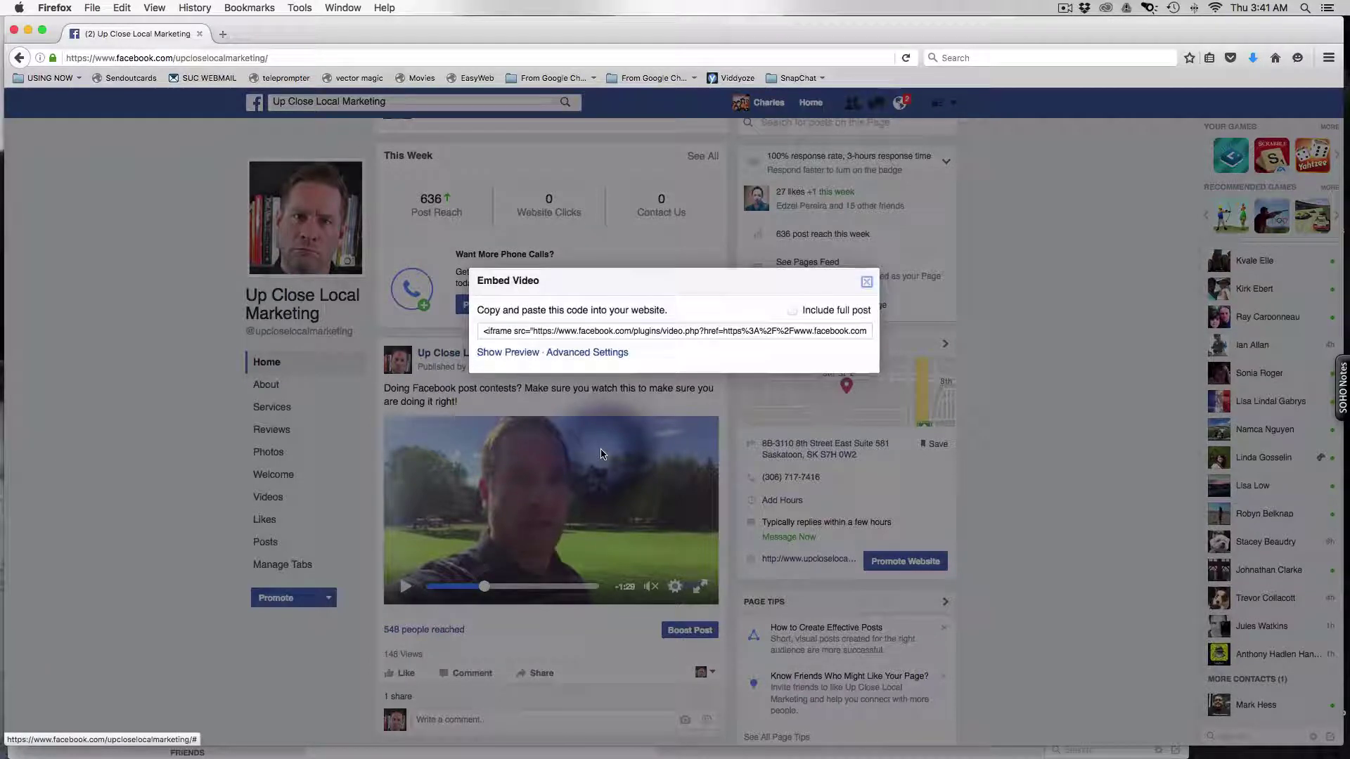
Open the Embedded Video Player Configurator and select the contest video's URL
left_click(586, 352)
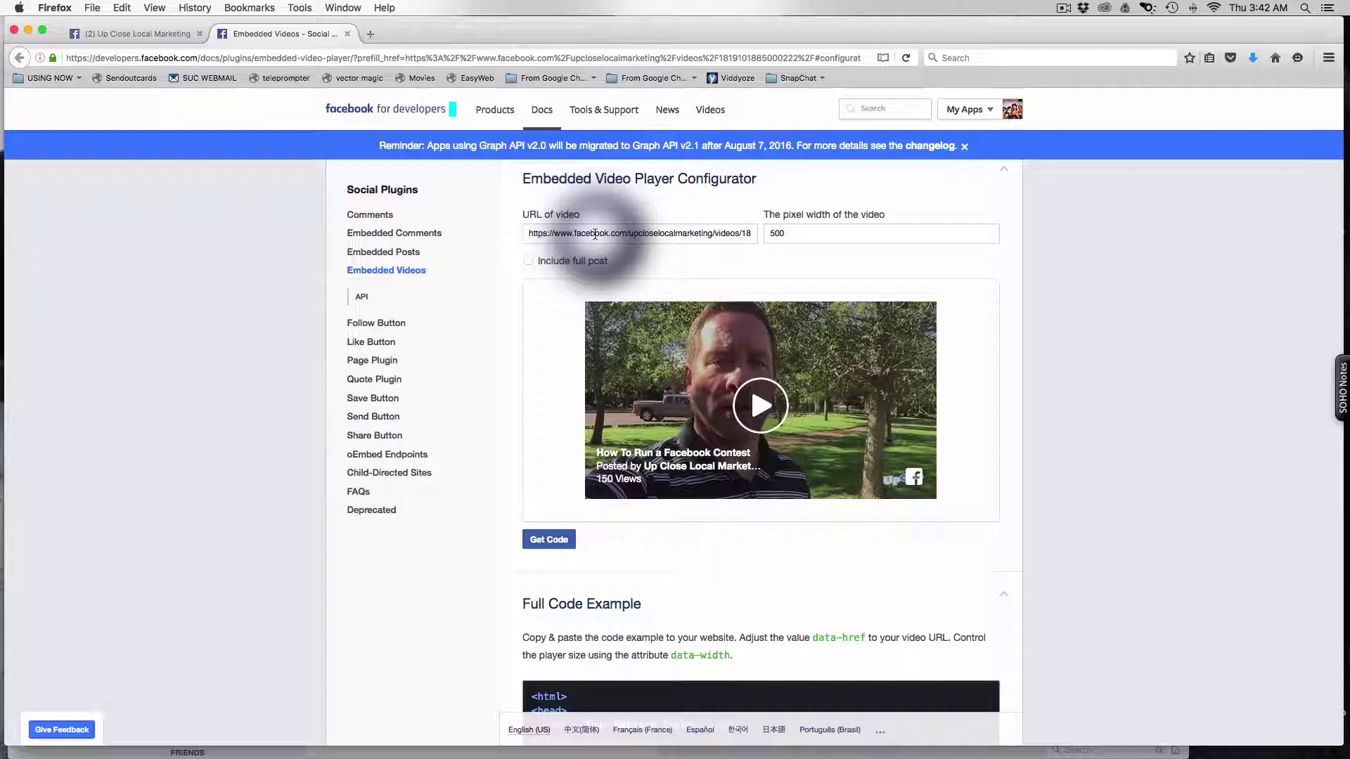
scroll(594, 233, "up", 1)
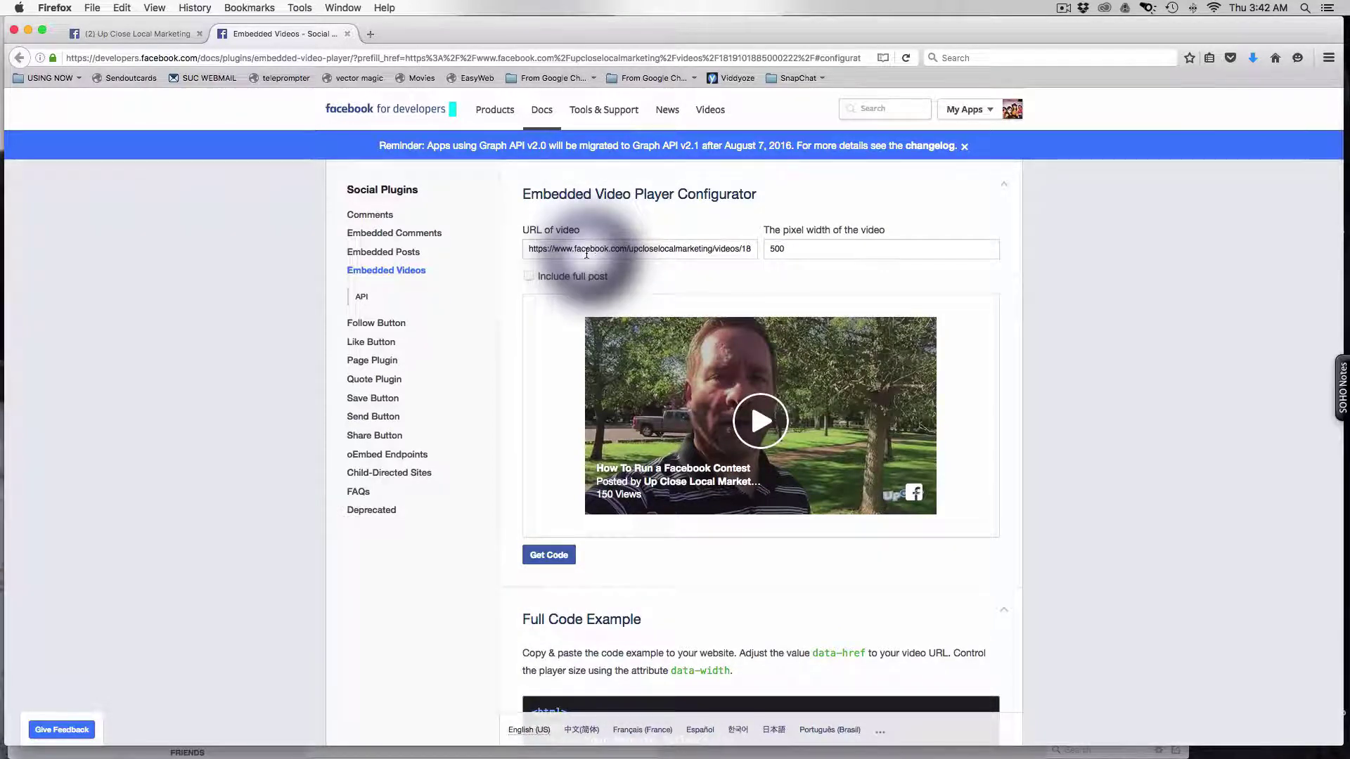
triple_click(586, 253)
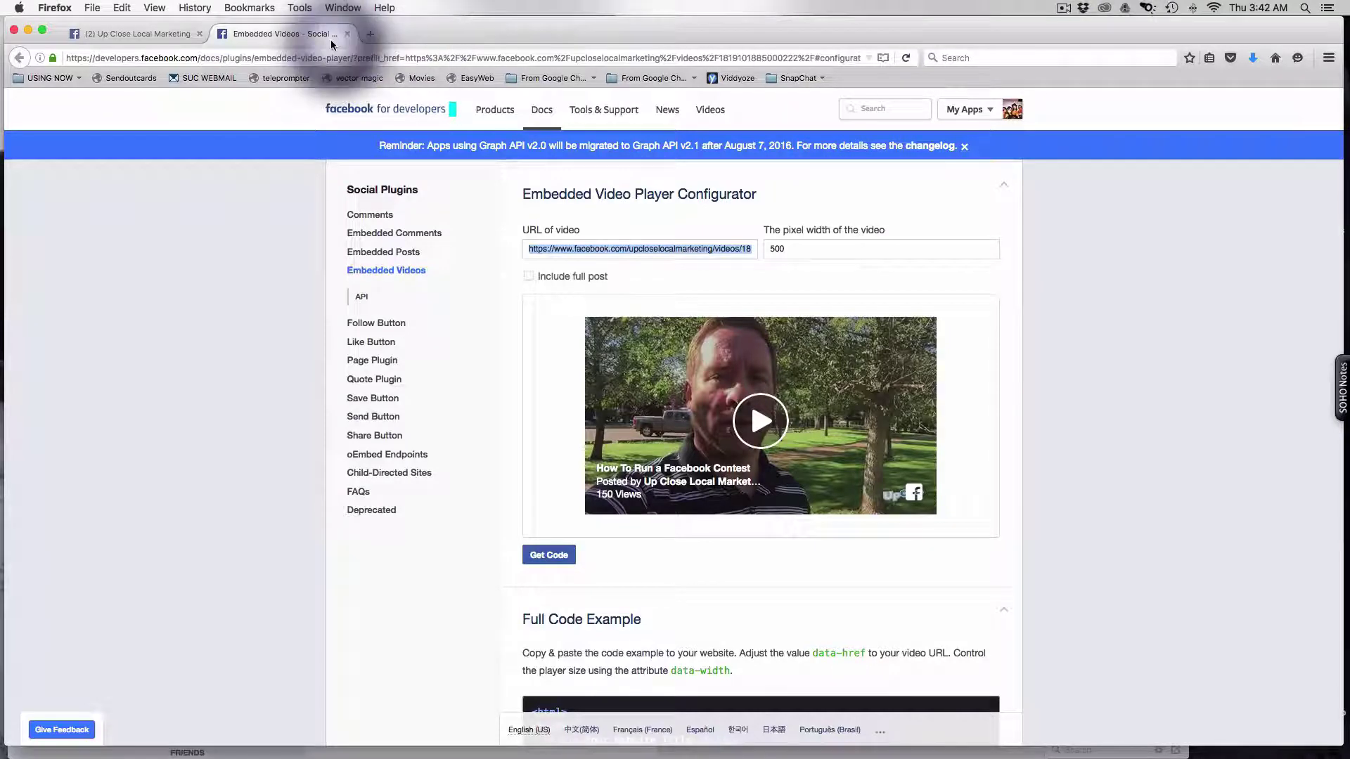
Paste the contest video's URL into a new Firefox tab's address bar
left_click(369, 36)
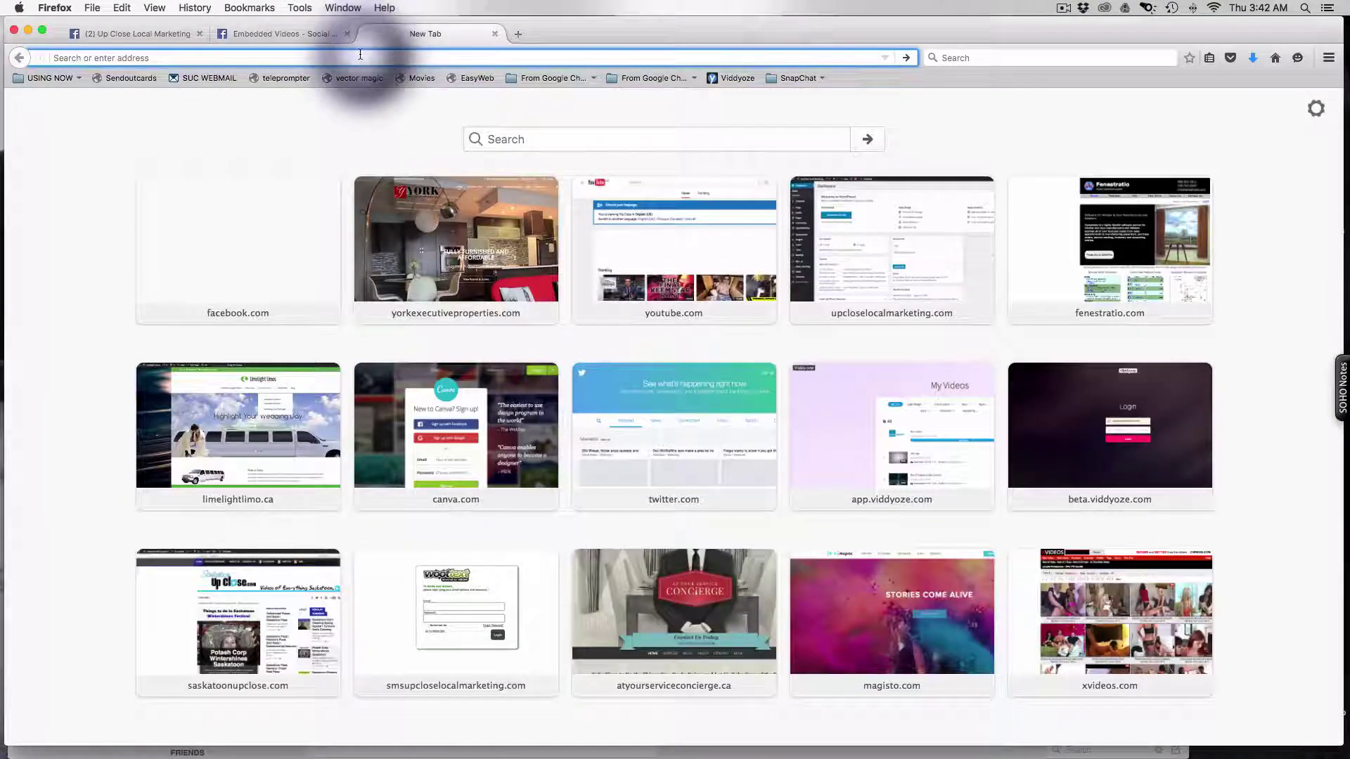
key("super+v")
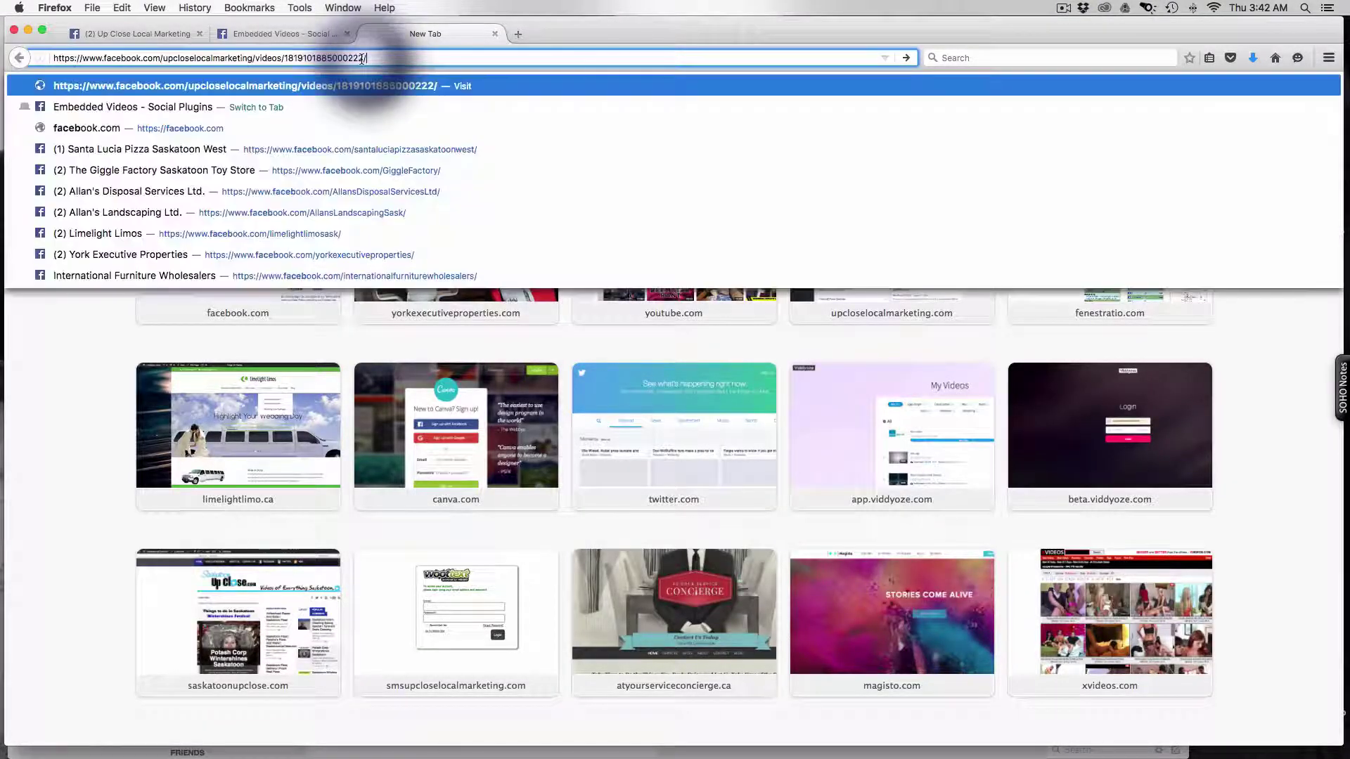